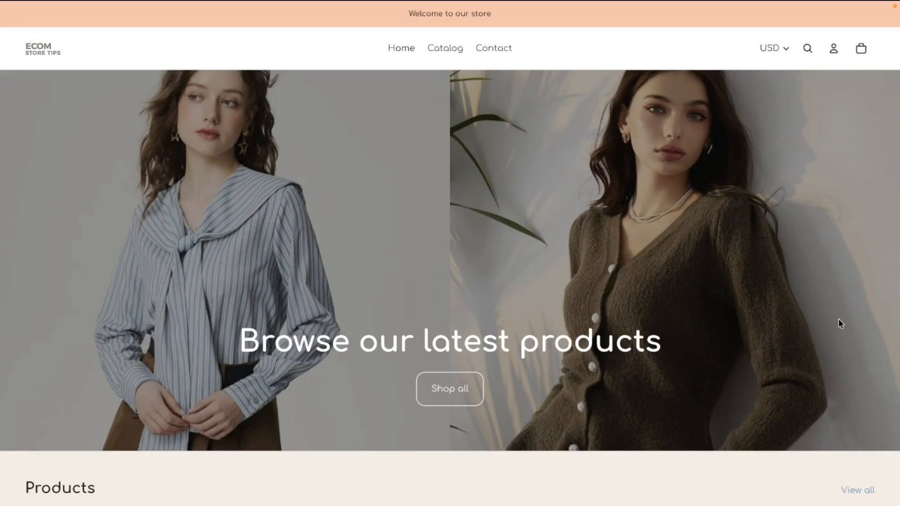
Switch to the Nex Discounts app in the Shopify admin and start creating a new discount
mouse_move(1, 334)
left_click(58, 220)
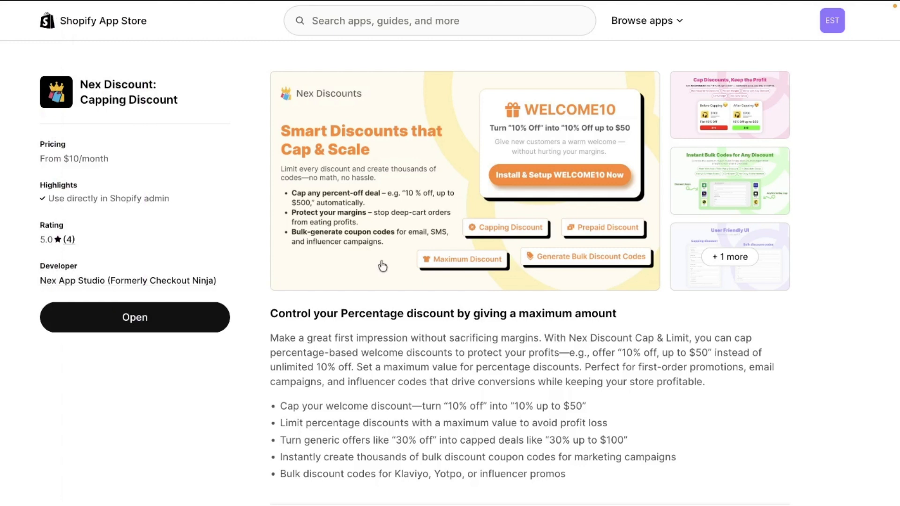
mouse_move(1, 189)
left_click(54, 195)
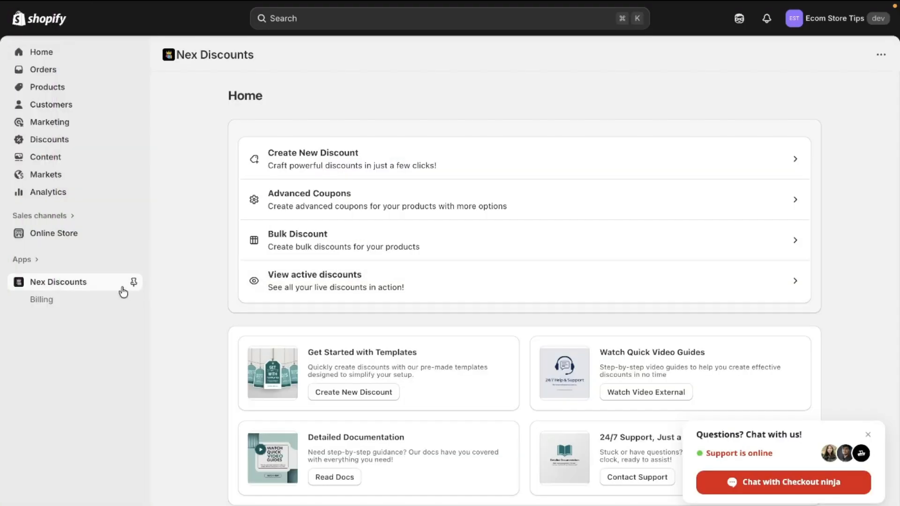
left_click(346, 177)
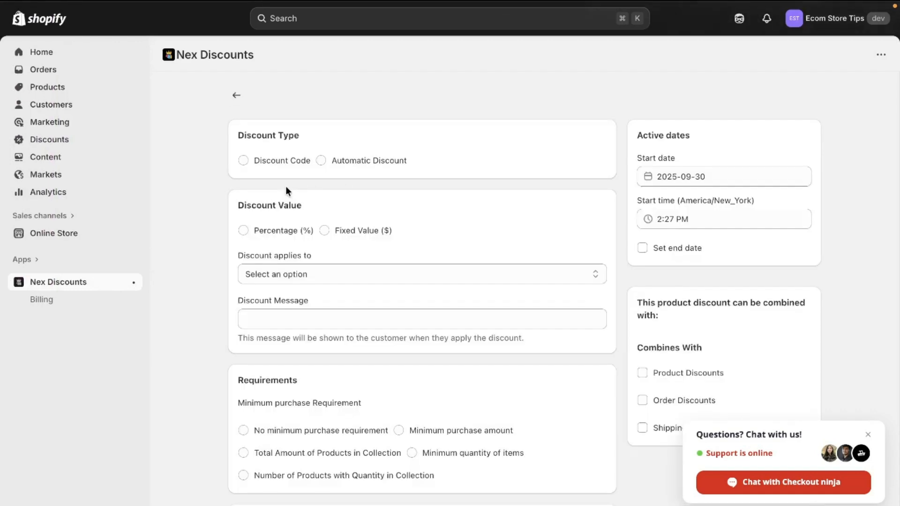
Set the discount type to Discount Code and enter 40%OFF as the code
left_click(272, 161)
left_click(280, 206)
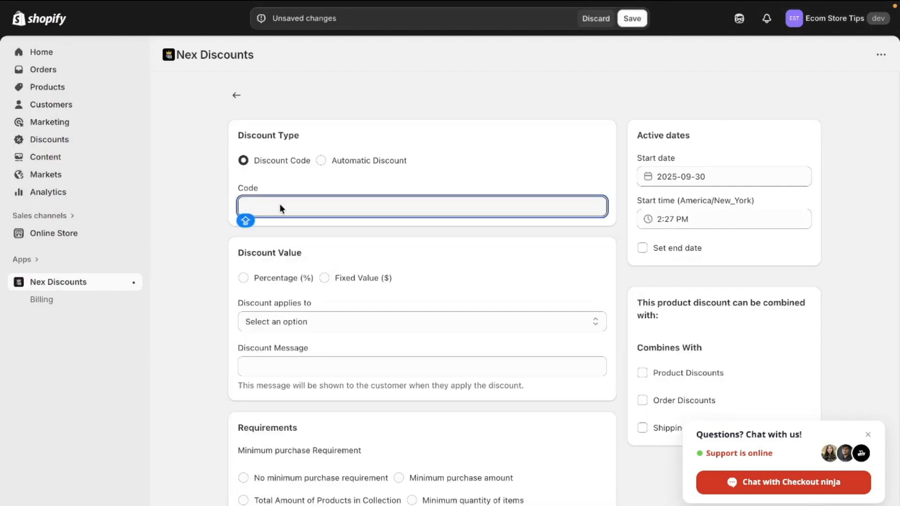
type("40")
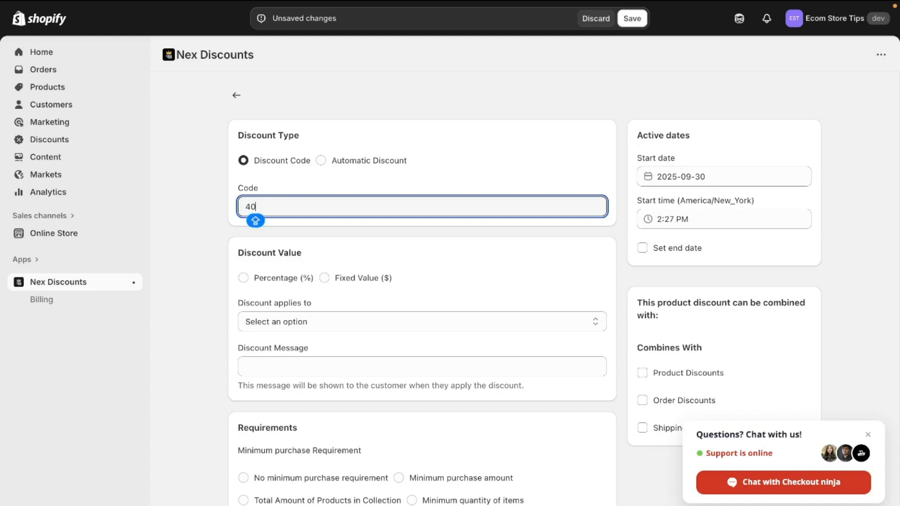
type("%OFF")
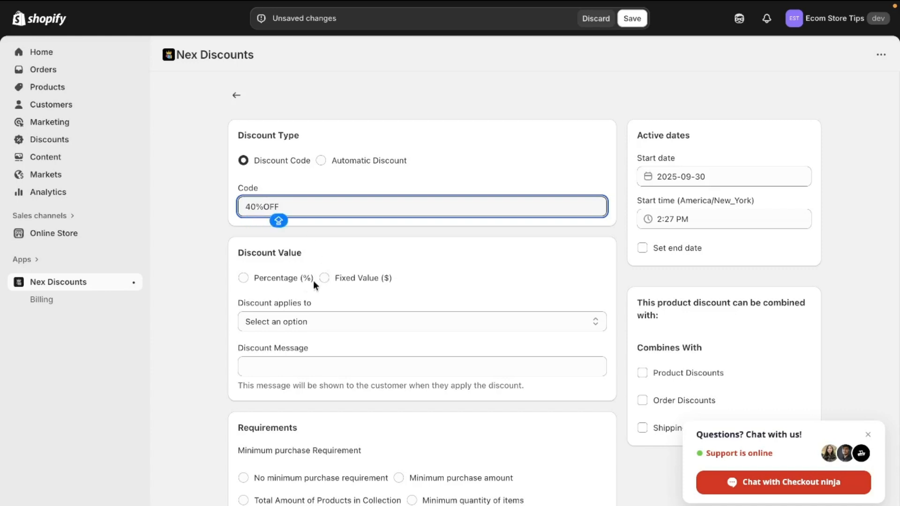
Set the discount value to a percentage of 40 with a capping amount of 200
left_click(300, 279)
left_click(298, 322)
type("40")
left_click(308, 388)
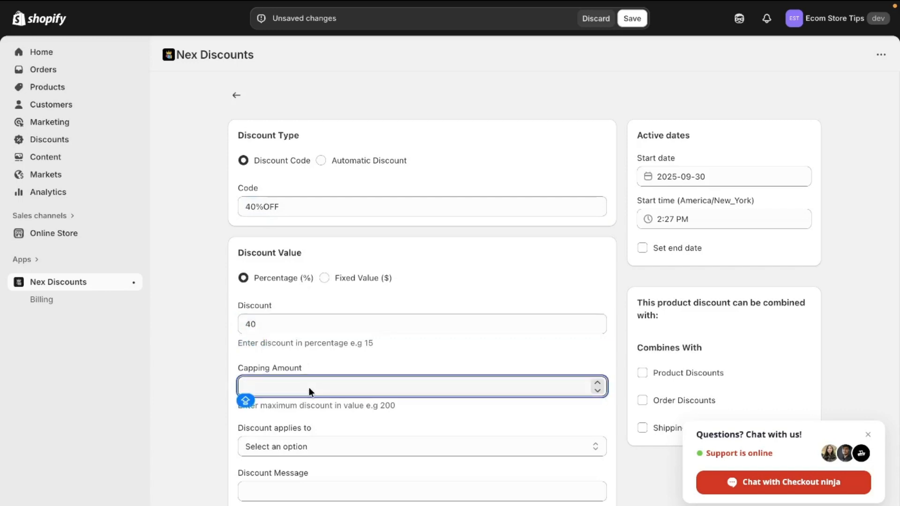
type("200")
left_click(386, 355)
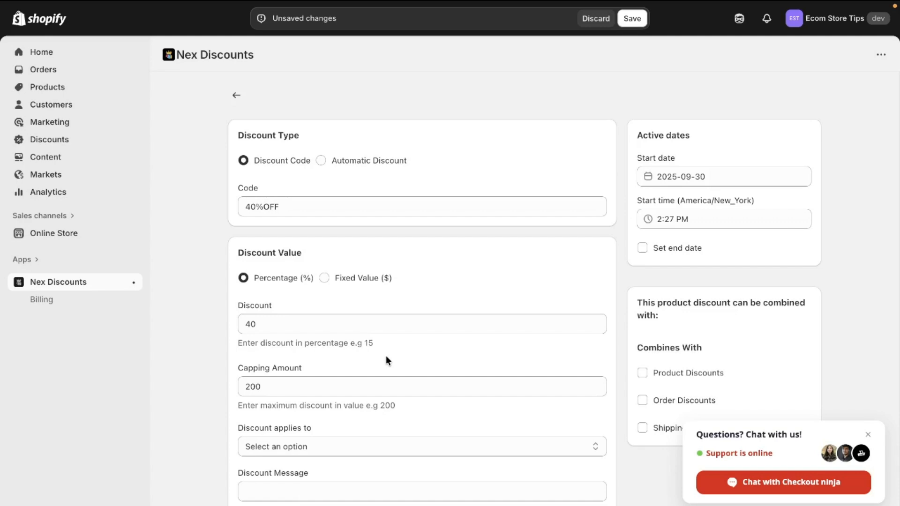
Make the discount apply to all products
scroll(370, 421, "down", 3)
scroll(369, 422, "down", 3)
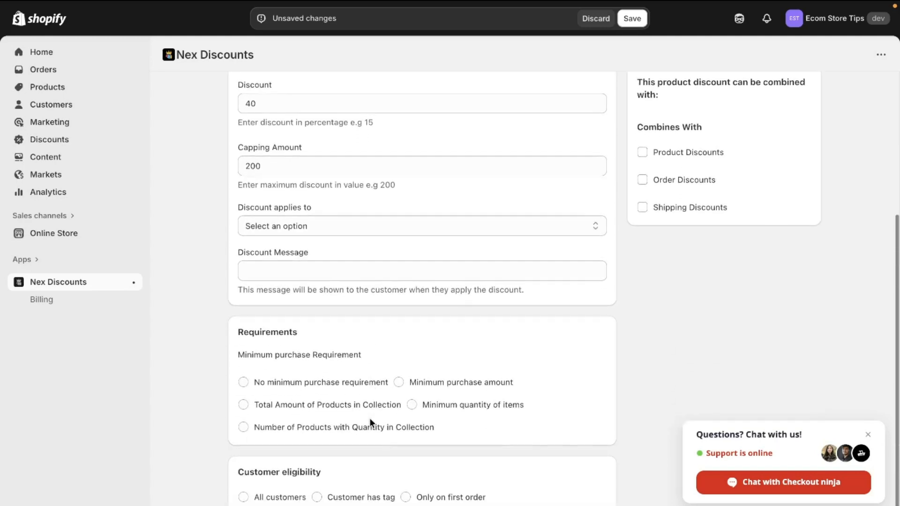
left_click(349, 175)
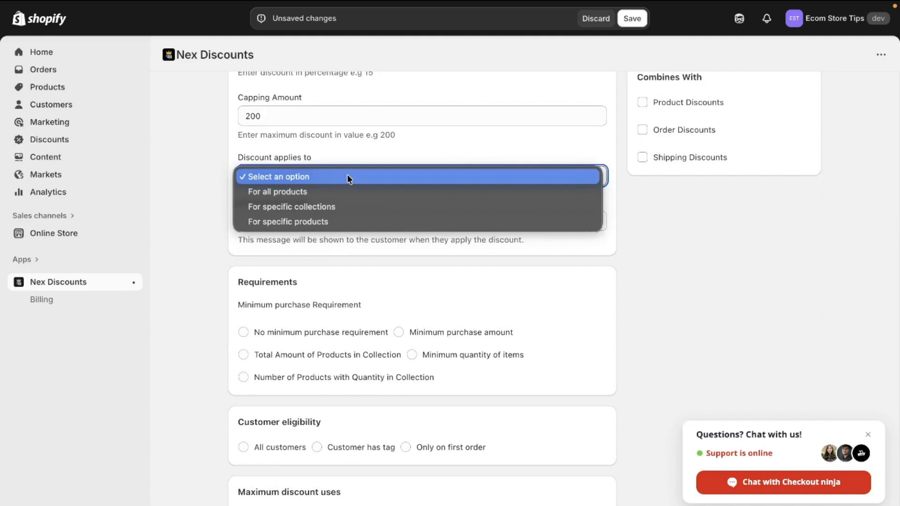
left_click(343, 191)
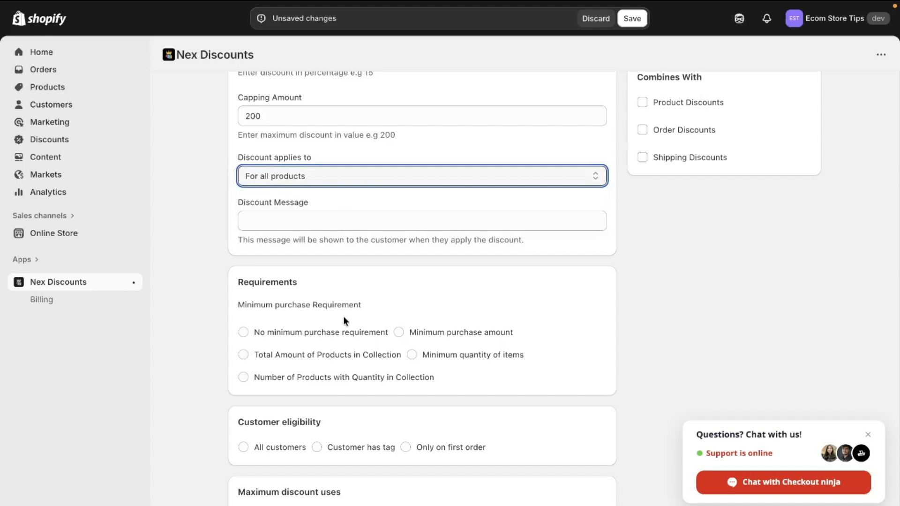
Choose no minimum purchase requirement and make all customers eligible for the discount
left_click(324, 339)
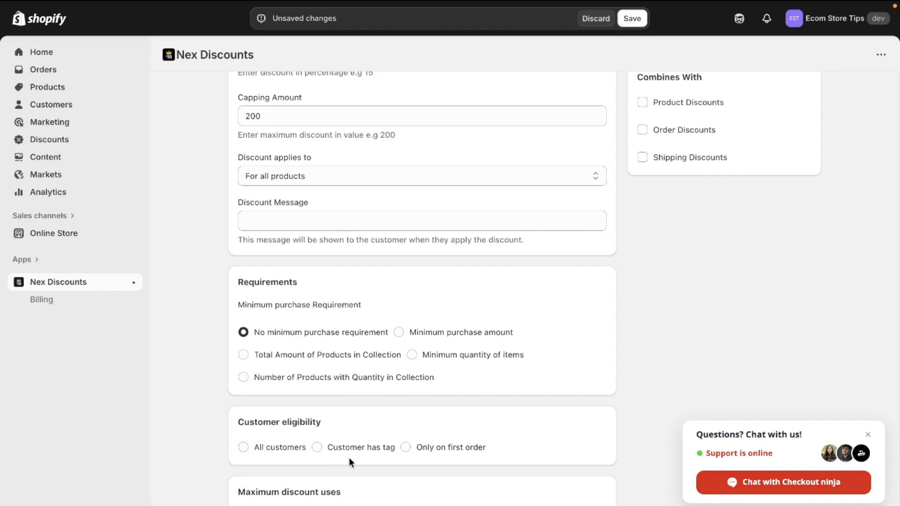
left_click(274, 452)
scroll(327, 500, "down", 1)
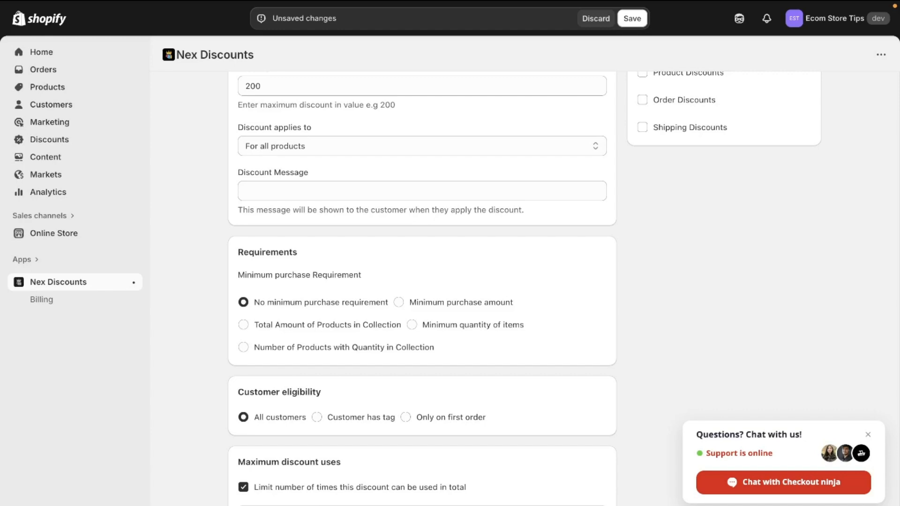
Enable an end date for the discount under its active dates
scroll(418, 376, "up", 10)
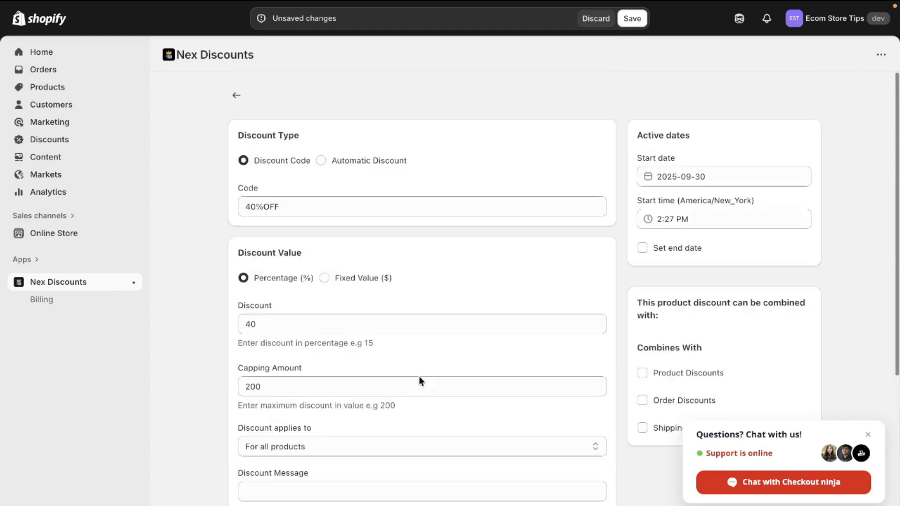
scroll(650, 143, "down", 1)
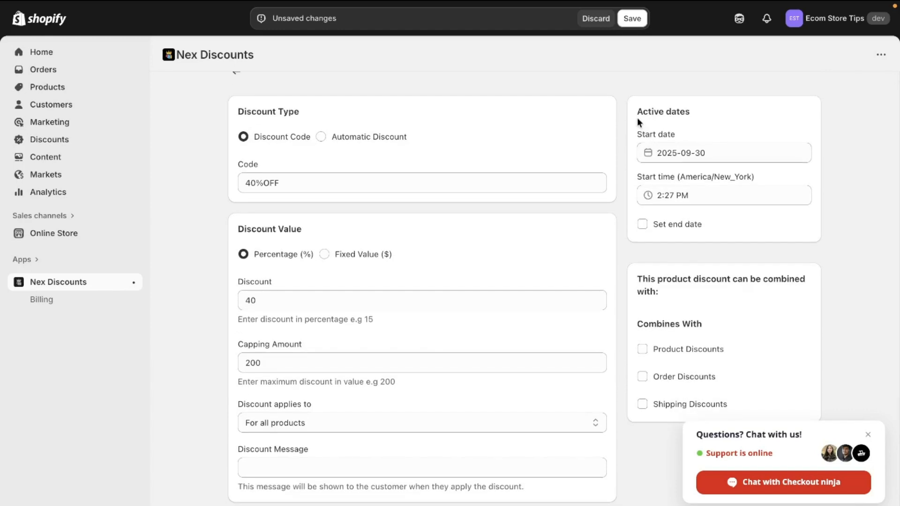
left_click_drag(634, 112, 700, 115)
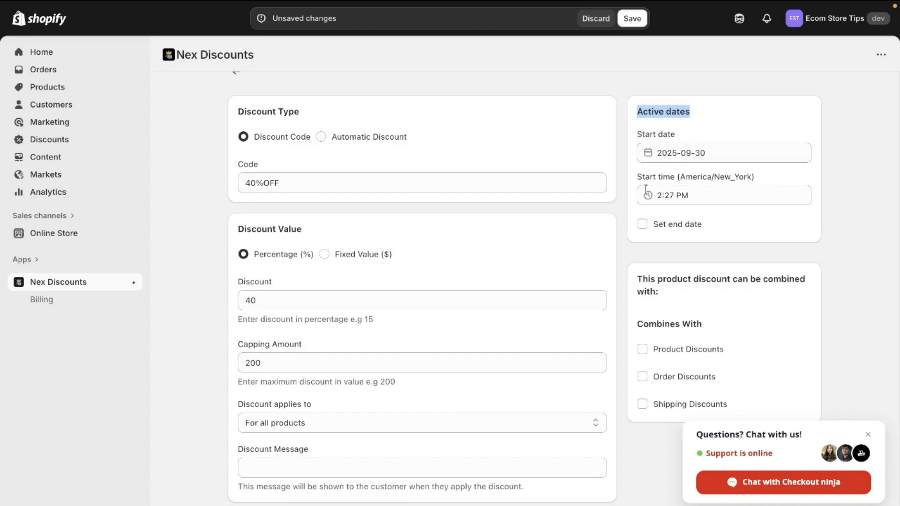
left_click(662, 225)
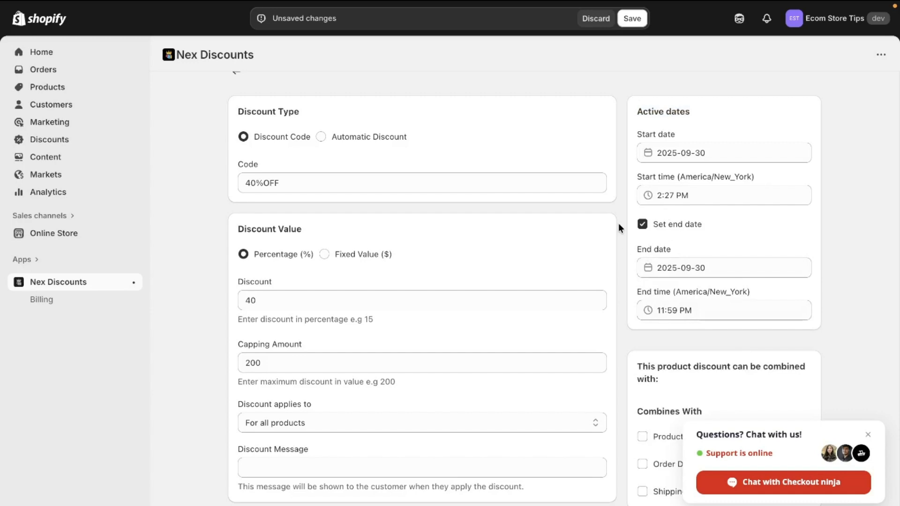
Save the 40%OFF discount and open the store's list of discounts
scroll(618, 226, "down", 4)
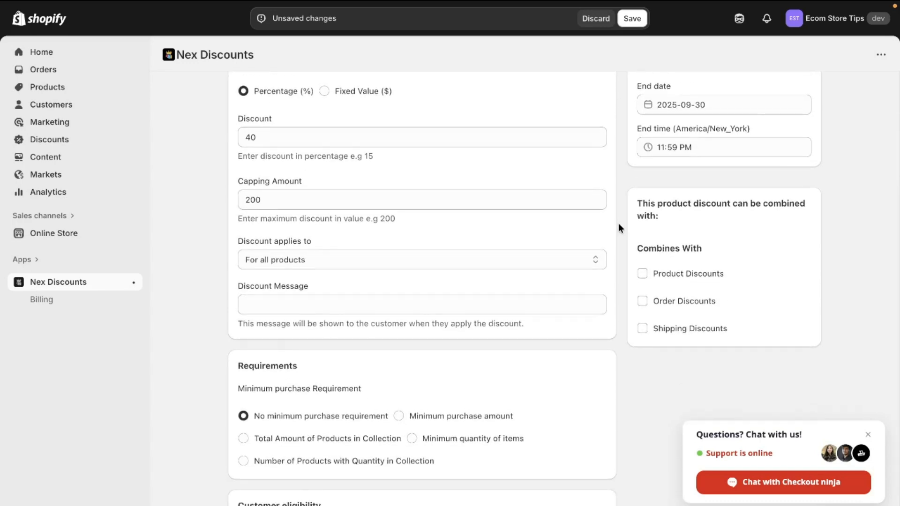
scroll(619, 229, "down", 3)
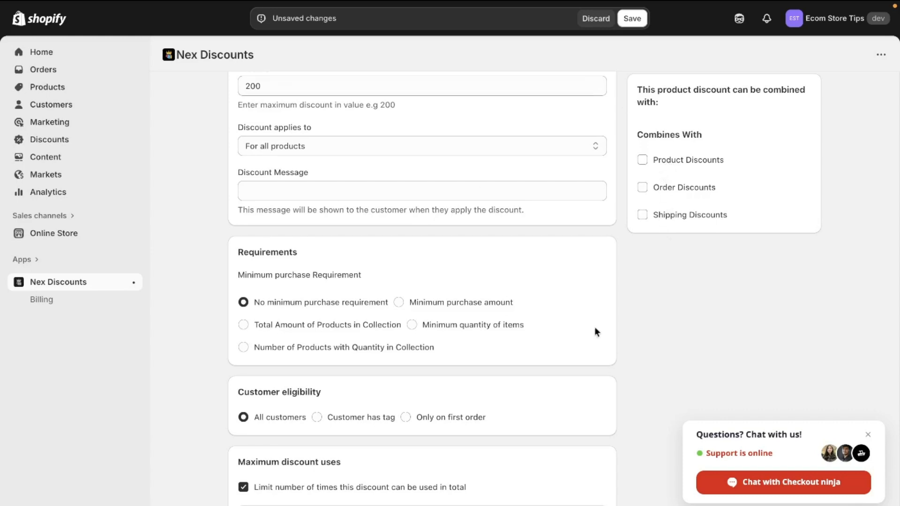
left_click(631, 19)
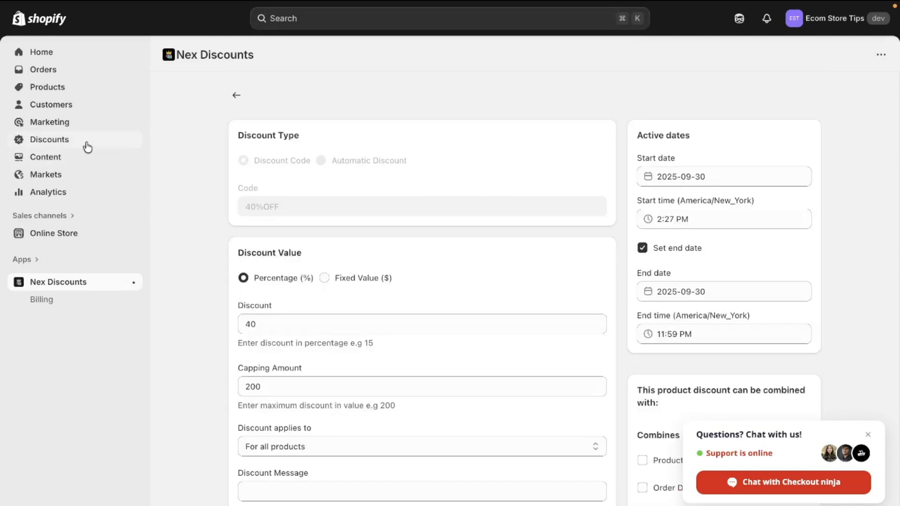
left_click(87, 146)
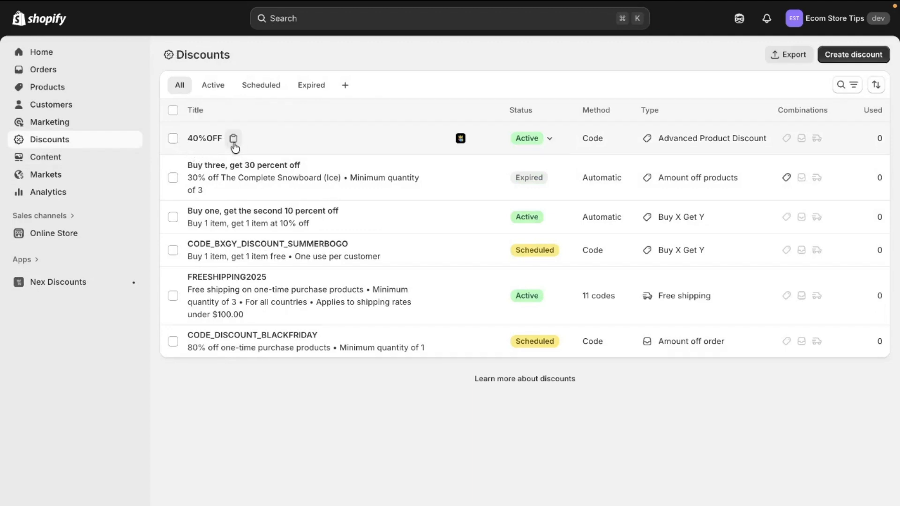
Switch to the Ecom Store Tips storefront and take the Embroidered Peplum Cotton Top straight to checkout
mouse_move(2, 258)
left_click(45, 237)
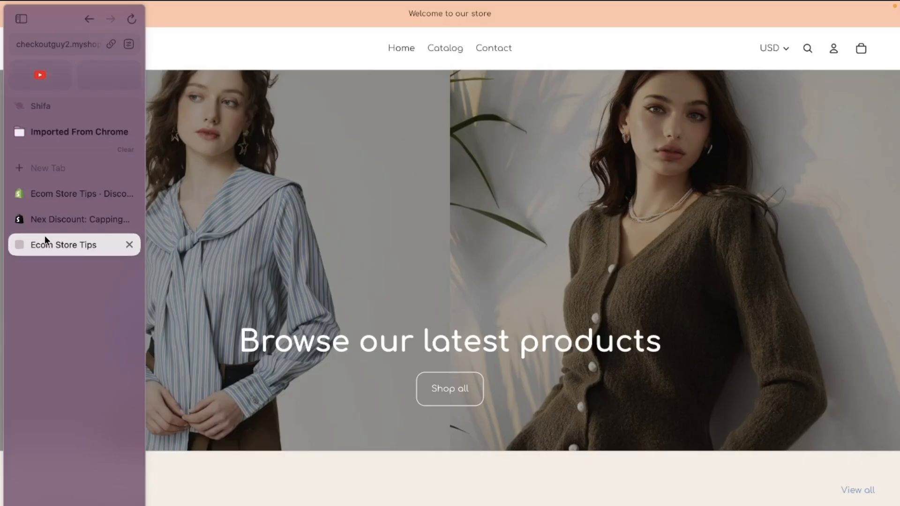
scroll(449, 150, "down", 6)
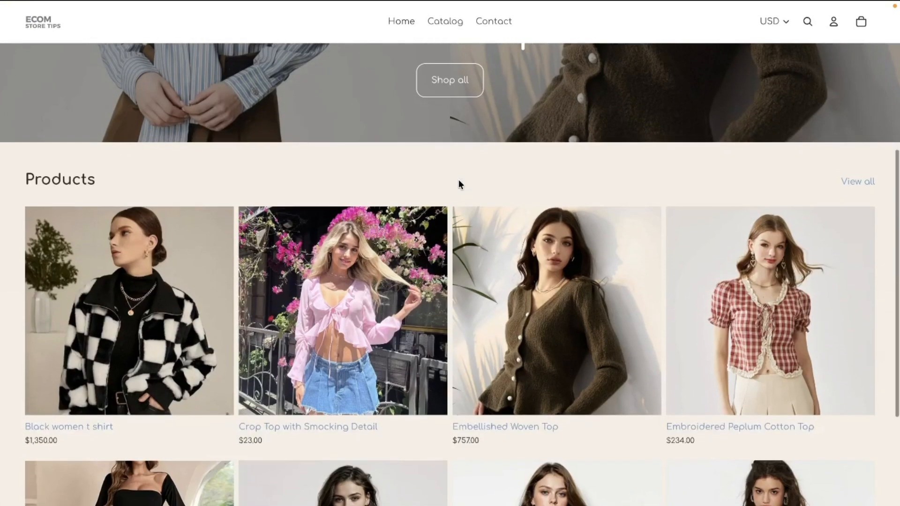
scroll(459, 179, "down", 1)
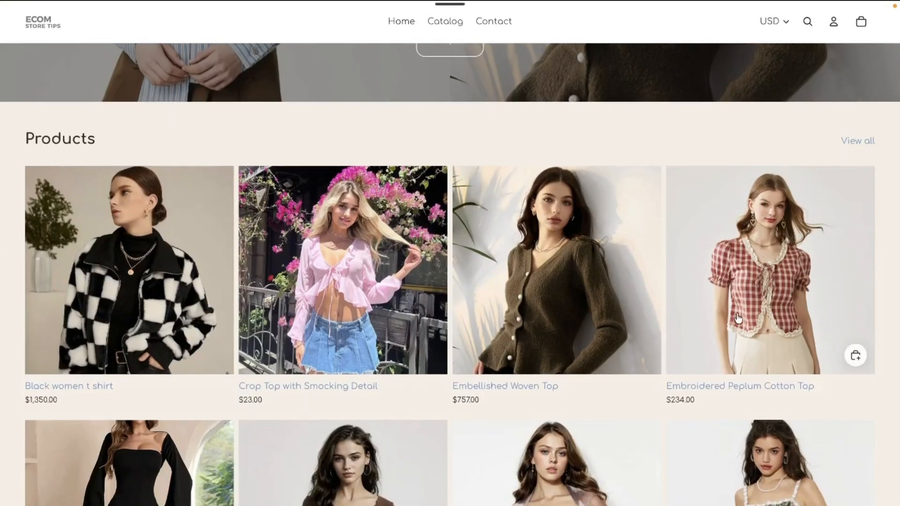
left_click(755, 292)
left_click(727, 242)
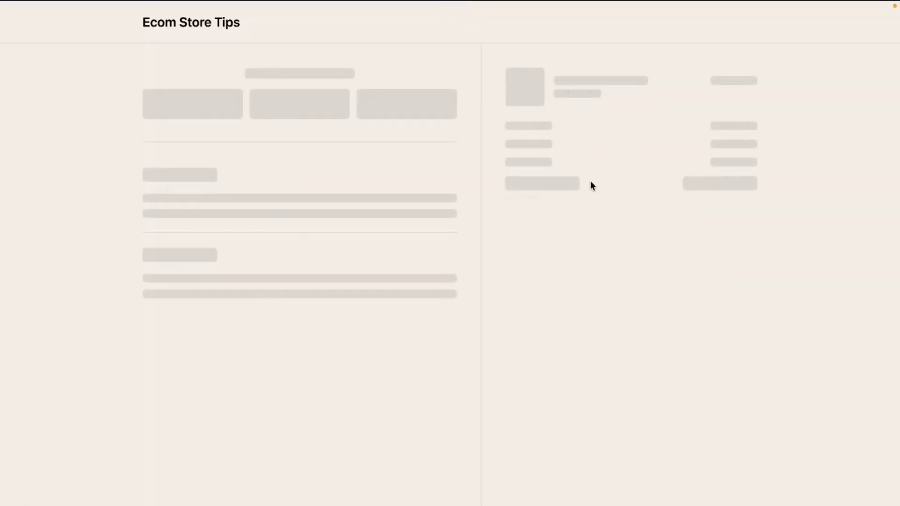
Apply the discount code 40%OFF to the Embroidered Peplum Cotton Top order and check the deducted amount
left_click(564, 145)
type("40%OFF")
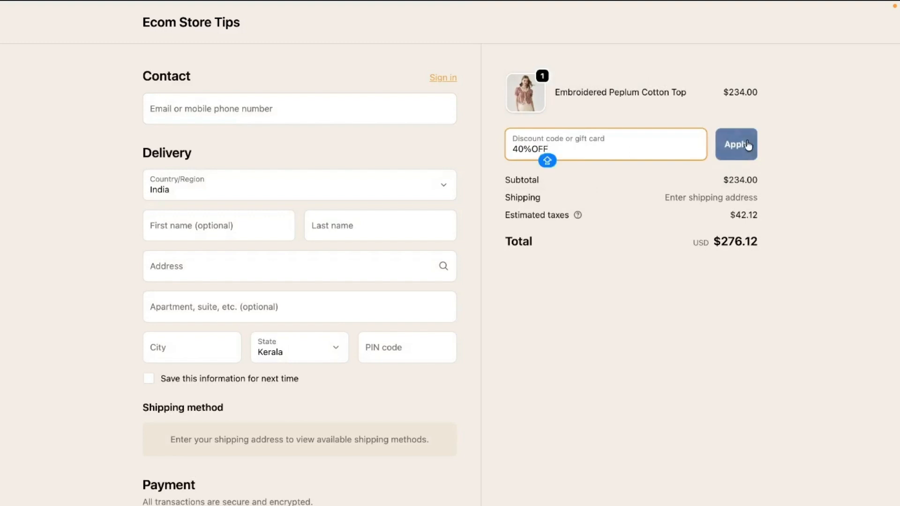
left_click(748, 145)
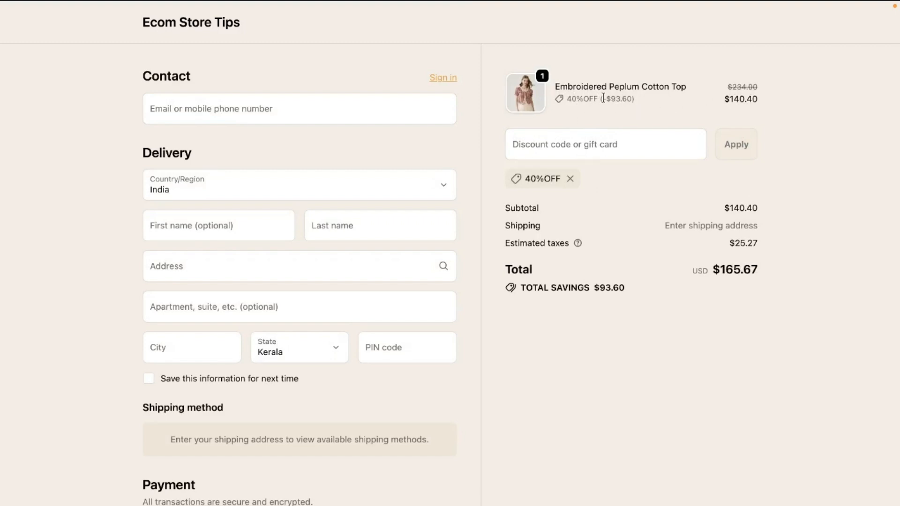
left_click_drag(603, 97, 656, 101)
Return to the store catalog and take the Ethnic Motifs Printed Top straight to checkout
scroll(56, 227, "left", 5)
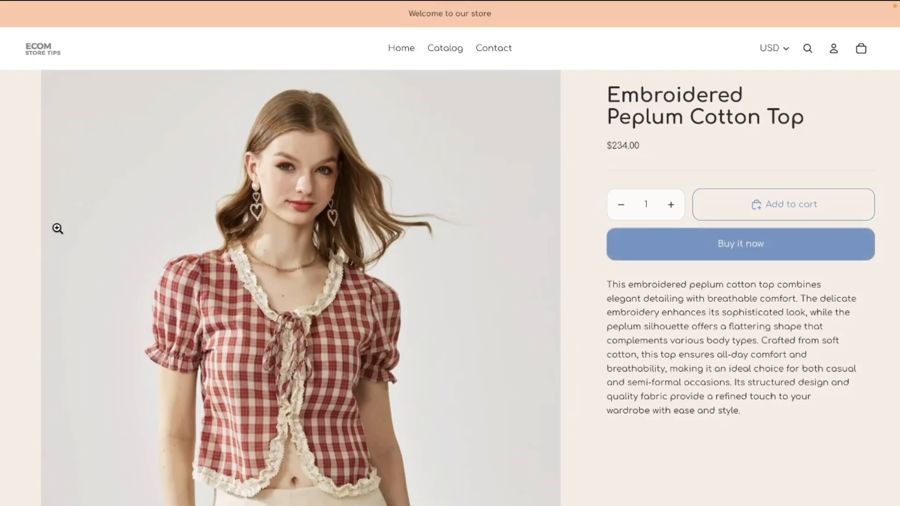
left_click(439, 55)
scroll(418, 320, "down", 2)
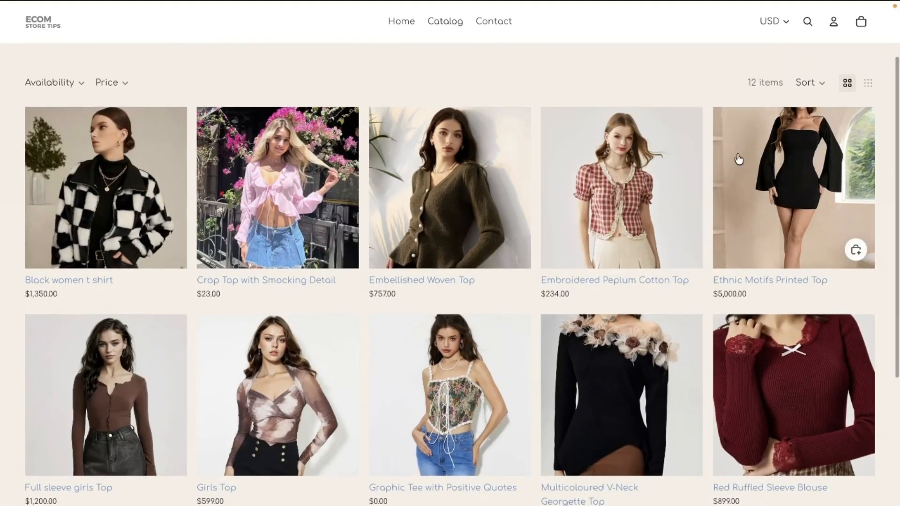
left_click(766, 162)
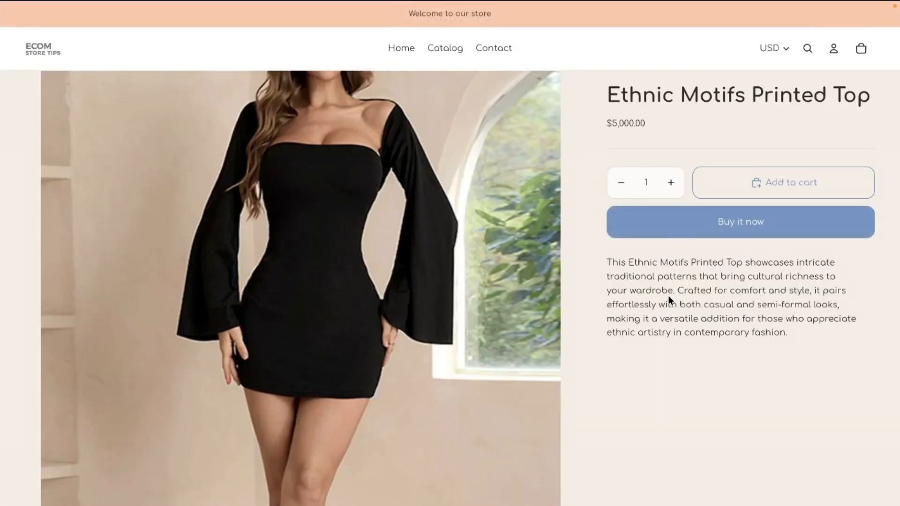
left_click(681, 226)
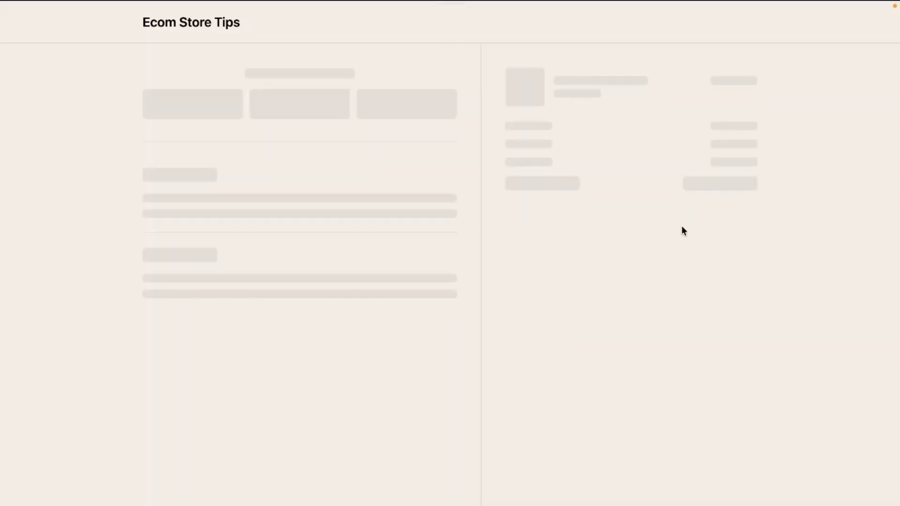
Apply the discount code 40%OFF to the Ethnic Motifs Printed Top order and check the deducted amount against the cap
left_click(581, 151)
type("40%OFF")
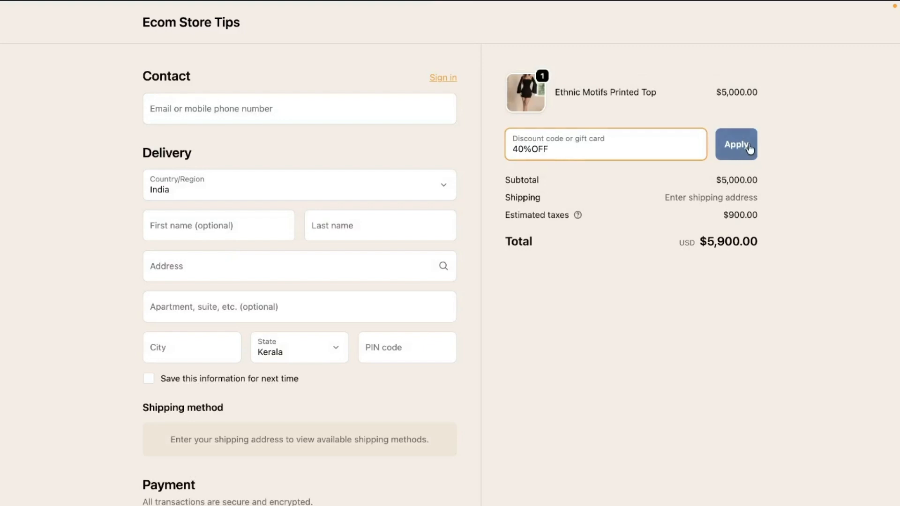
left_click(748, 145)
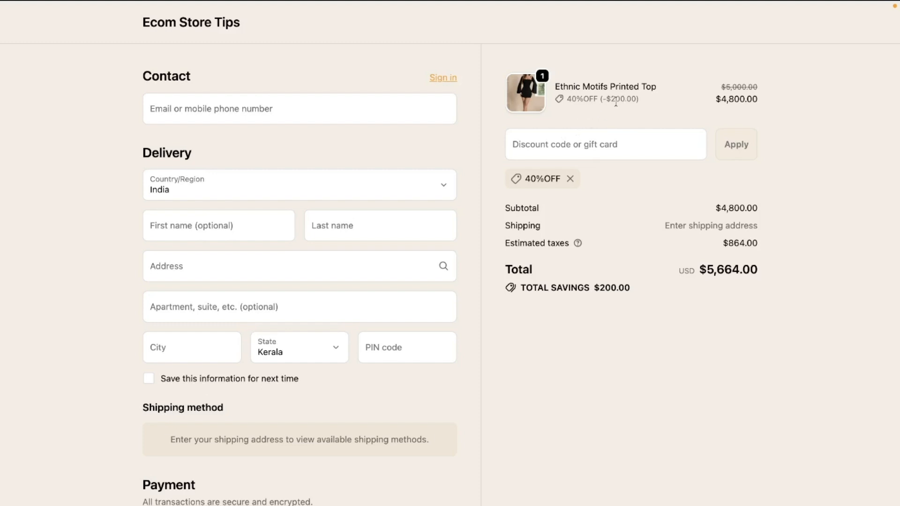
left_click_drag(603, 97, 643, 102)
left_click(564, 117)
left_click_drag(566, 98, 597, 98)
left_click(615, 116)
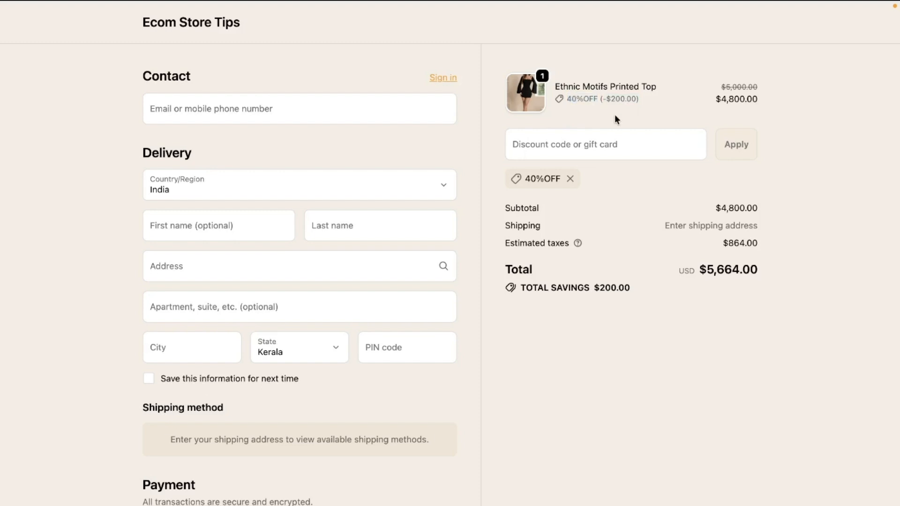